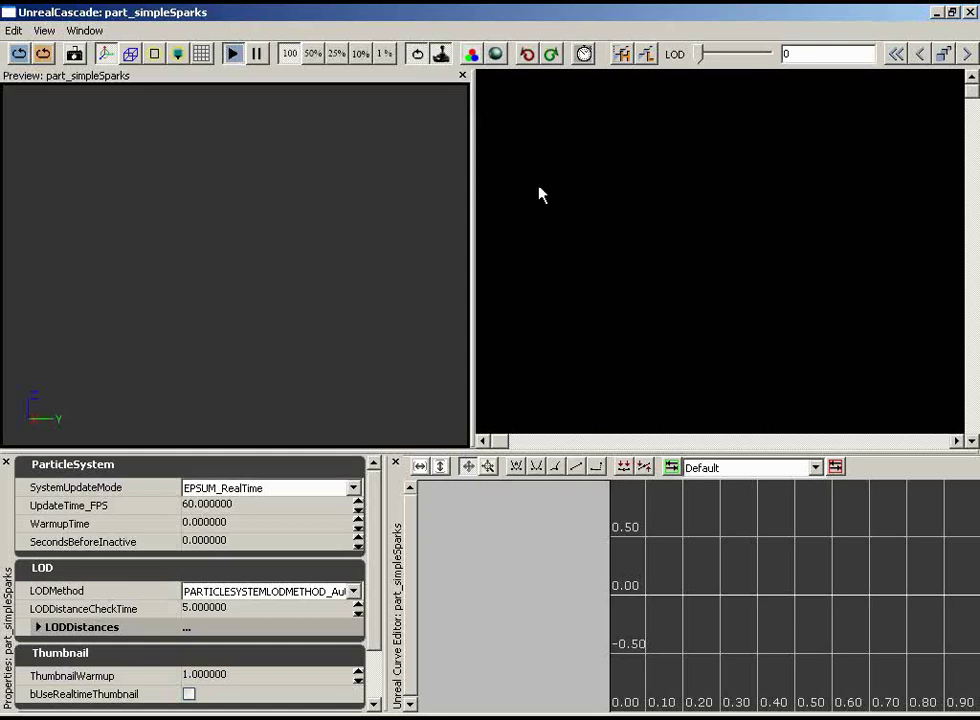
Add a new ParticleSpriteEmitter to part_simpleSparks and bring up its emitter options
right_click(518, 203)
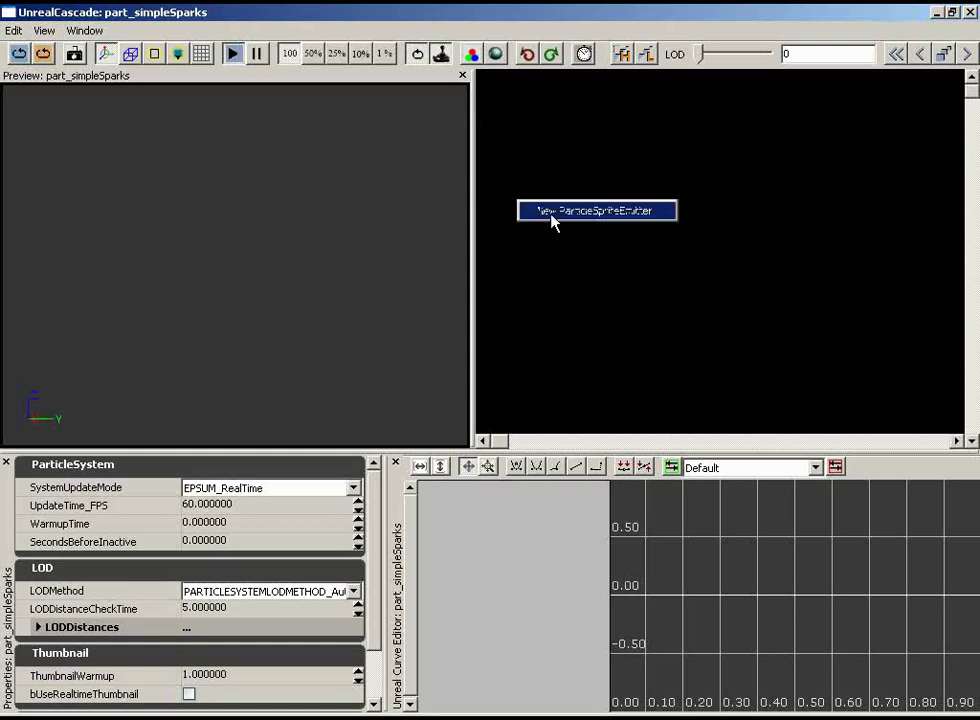
click(557, 219)
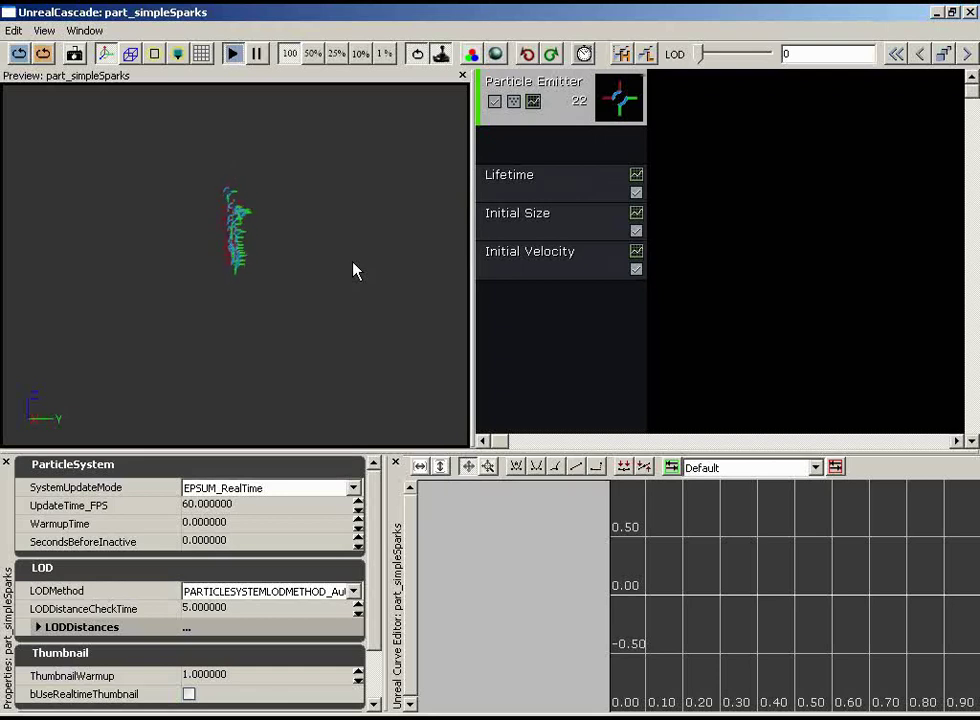
right_click(532, 308)
mouse_move(599, 362)
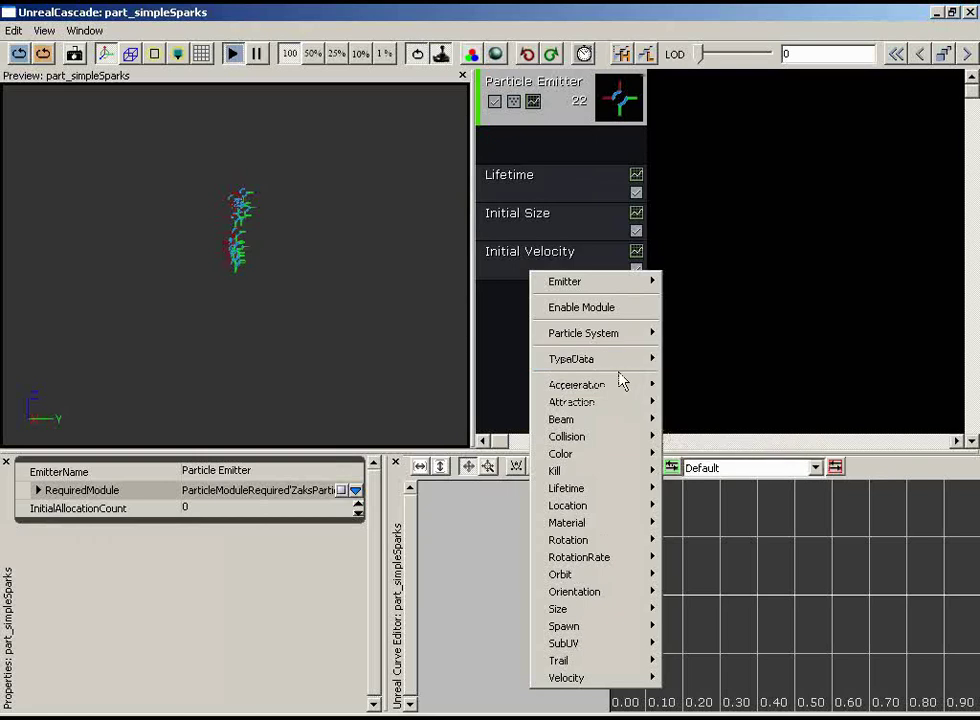
click(500, 360)
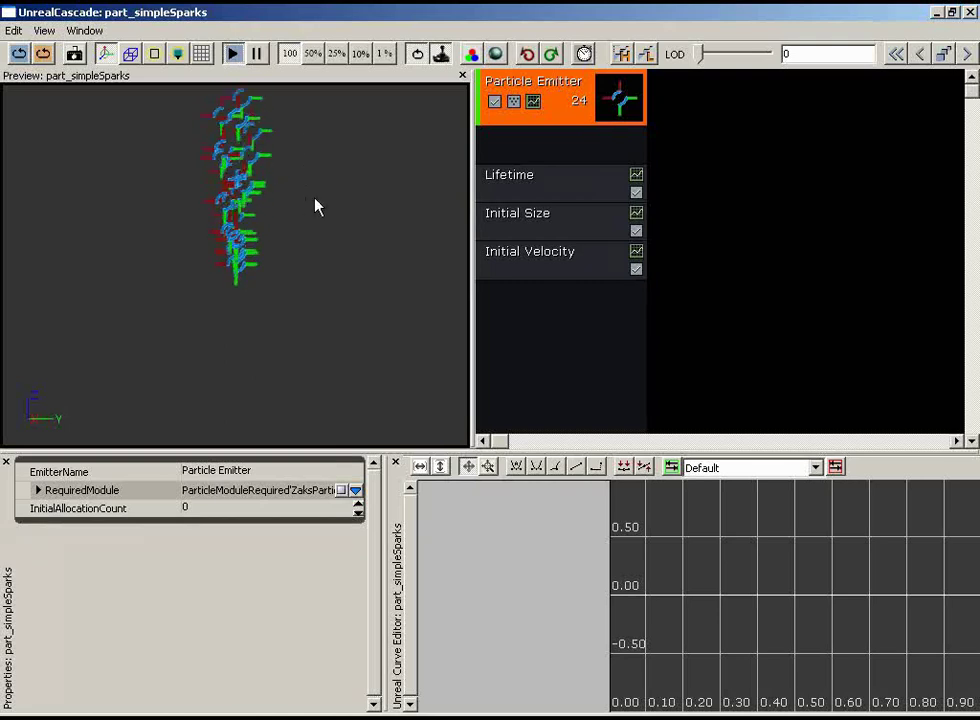
click(135, 63)
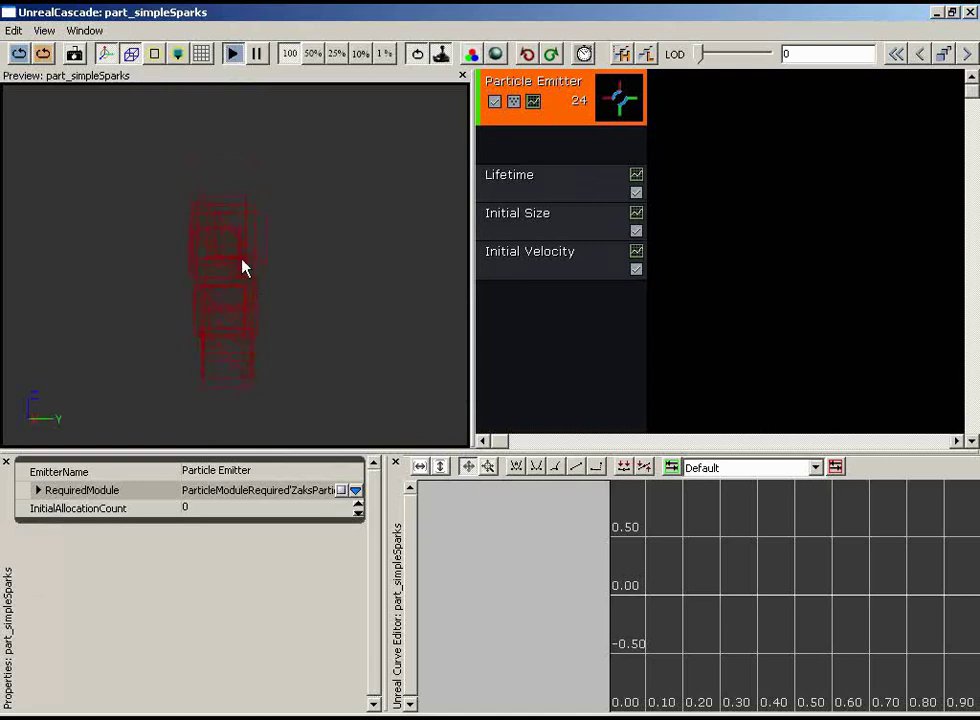
click(133, 57)
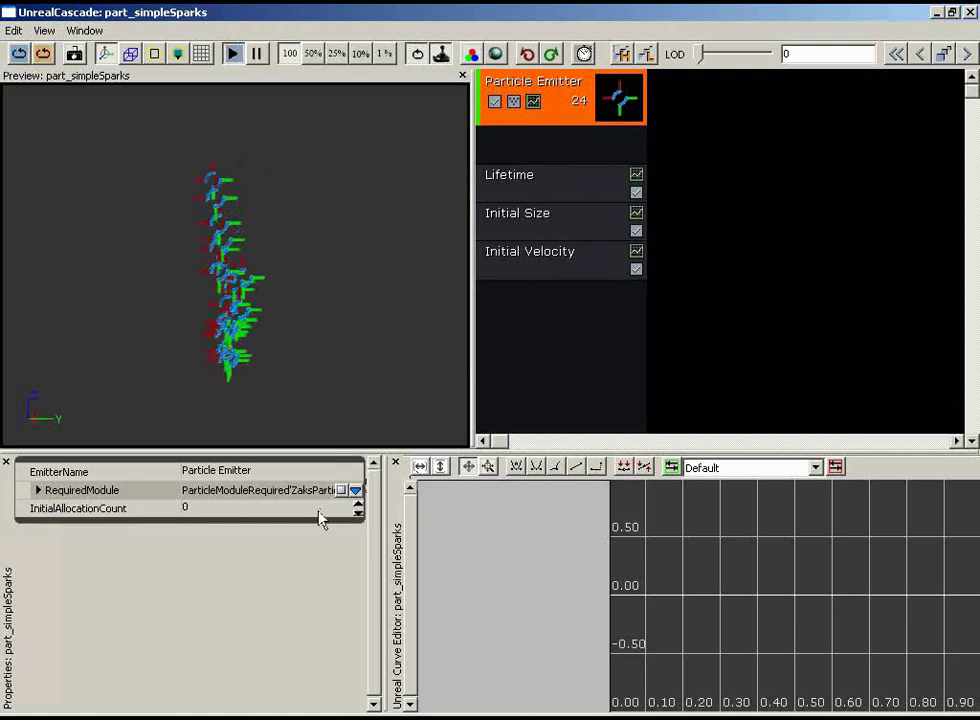
Set the emitter's EmitterName property to SimpleSparks
click(226, 447)
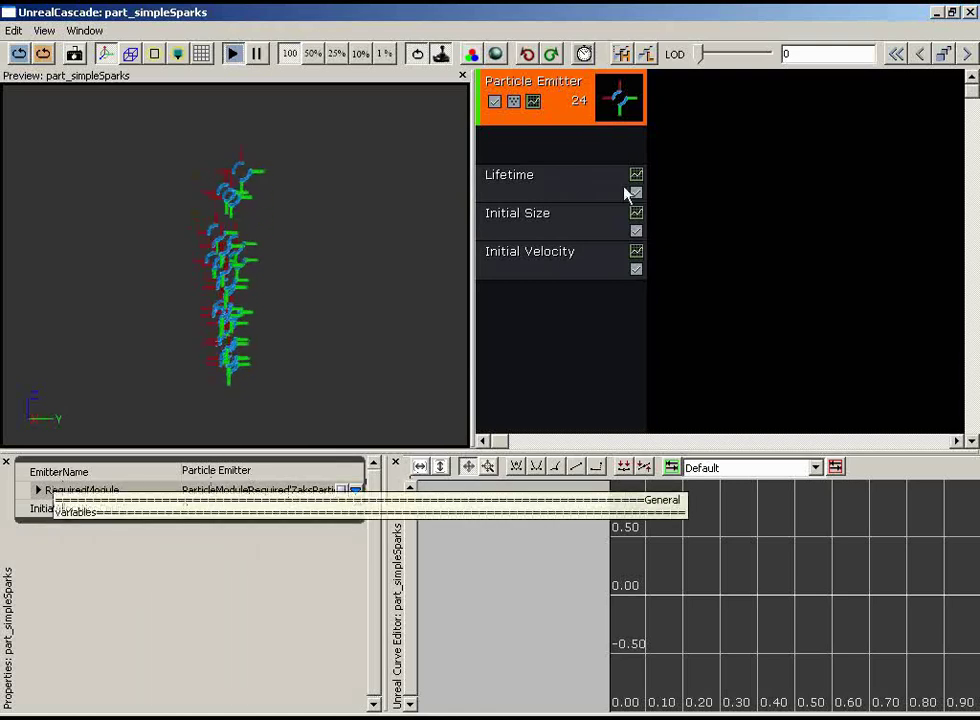
click(57, 472)
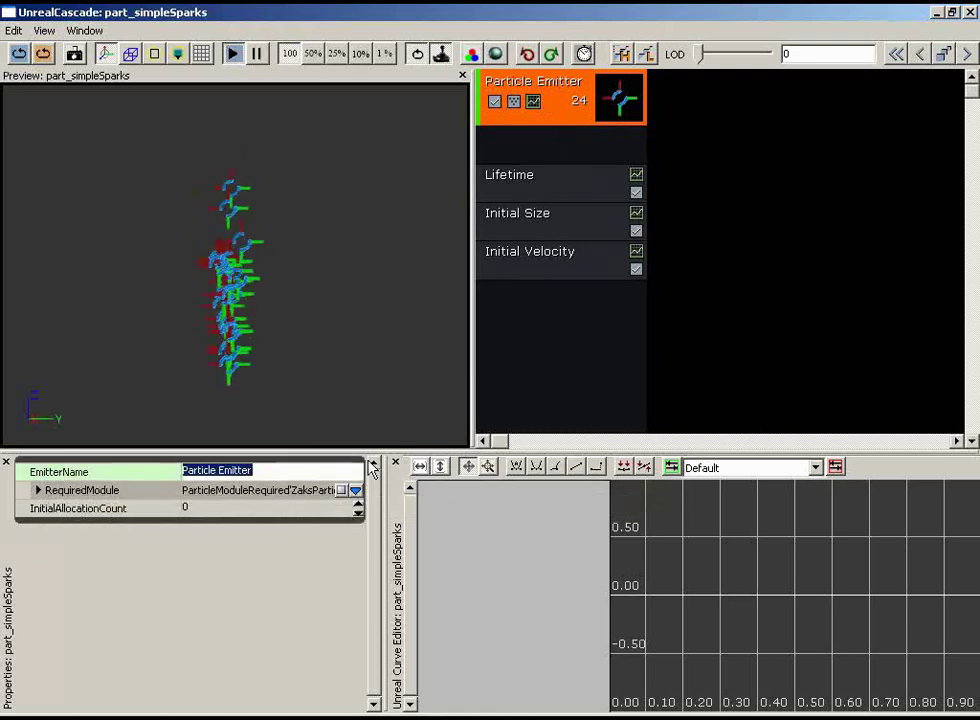
text(SimpleSparks)
key(Return)
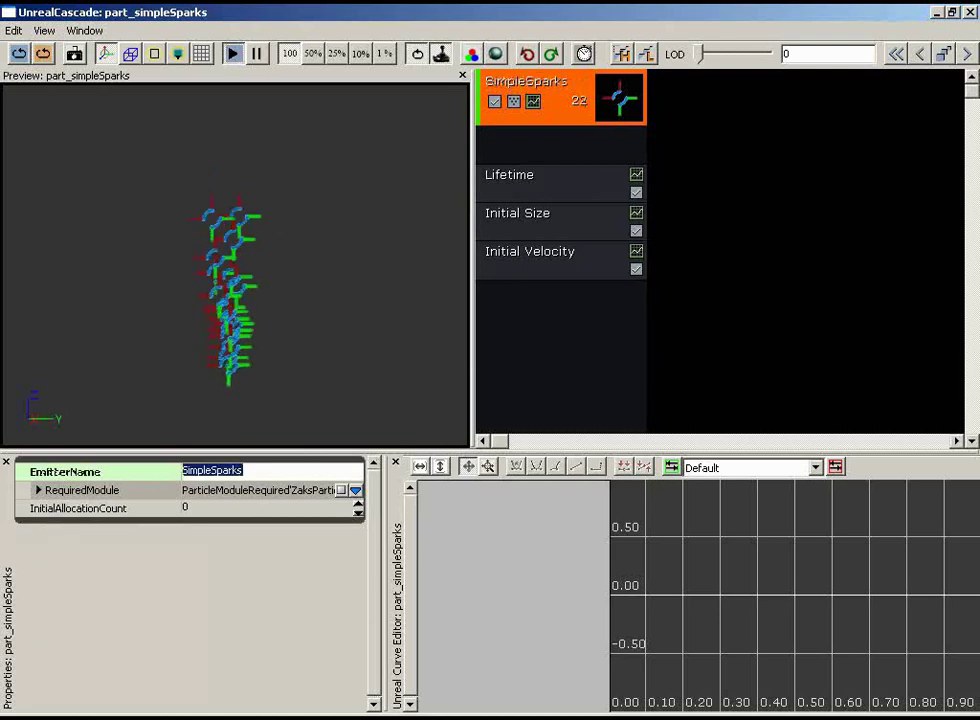
Confirm the SimpleSparks name in the Rename Emitter dialog, then cancel it
right_click(557, 111)
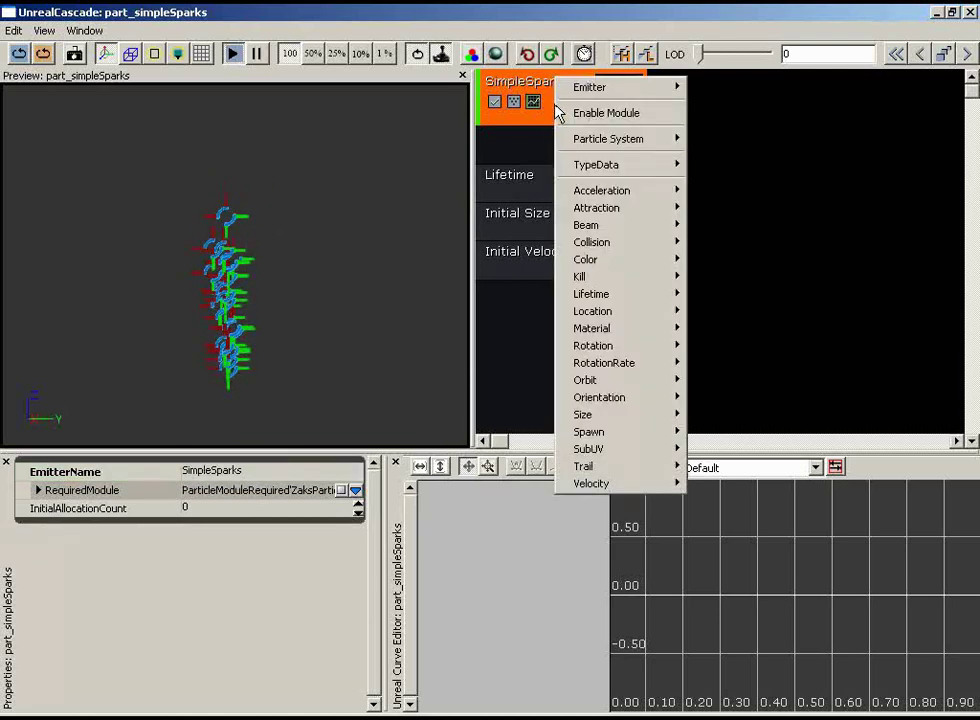
mouse_move(588, 87)
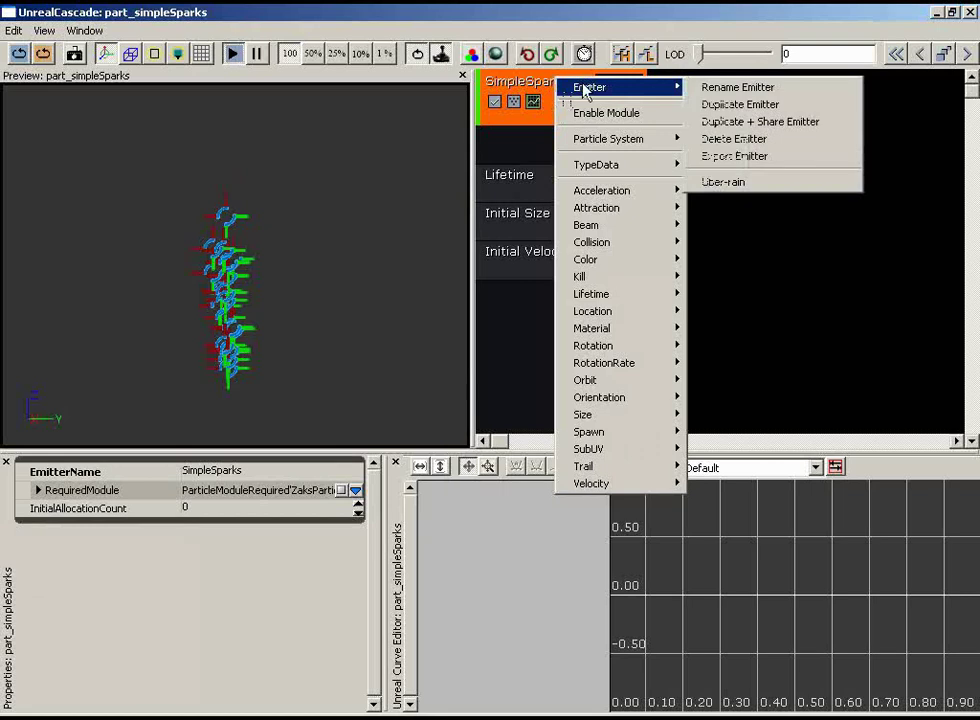
click(786, 90)
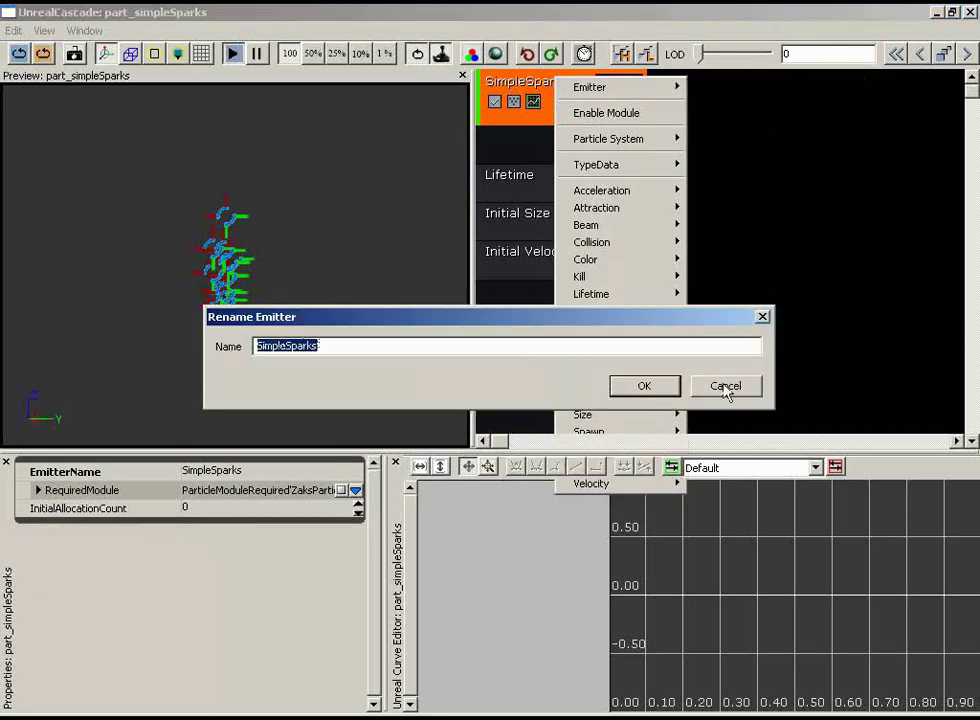
click(730, 390)
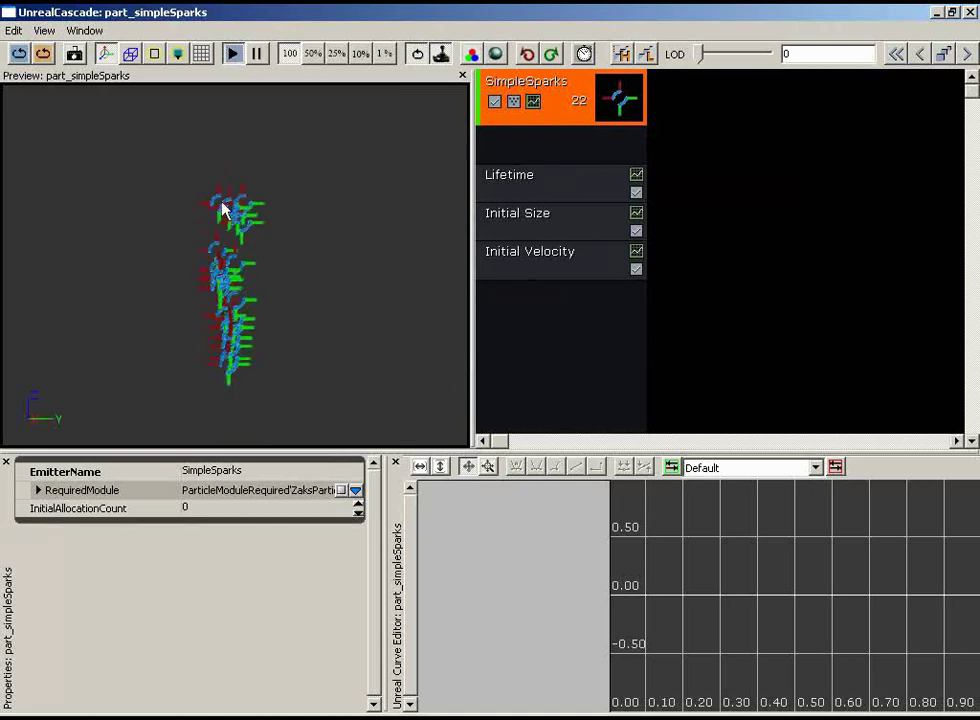
Expand RequiredModule and browse for the emitter's Material in the Generic Browser
double_click(57, 494)
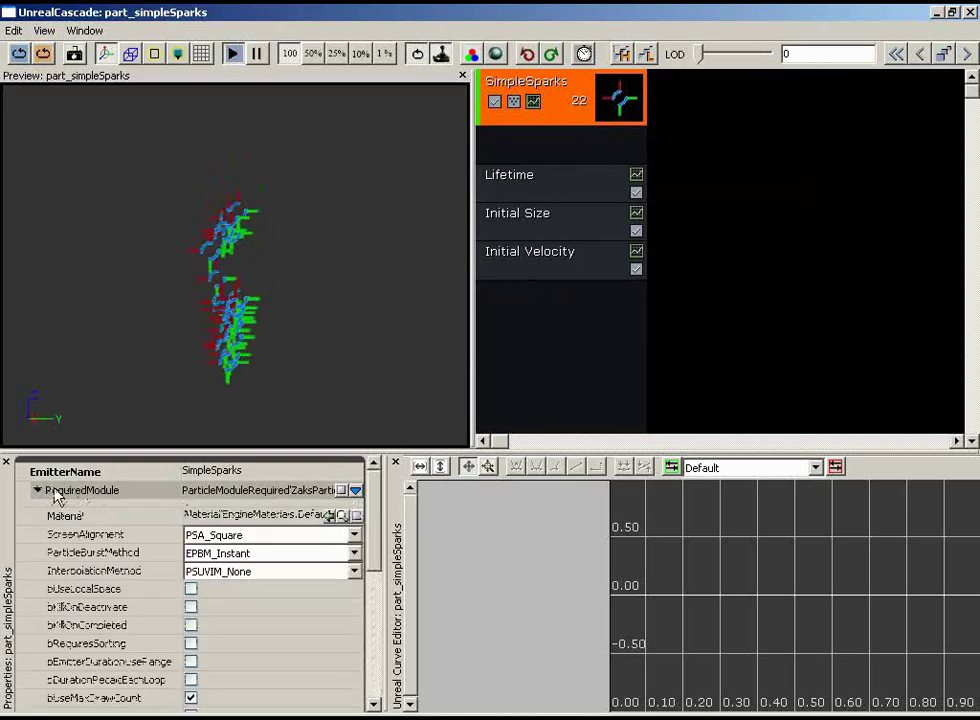
mouse_move(376, 503)
mouse_down()
mouse_move(372, 640)
mouse_move(372, 500)
mouse_up()
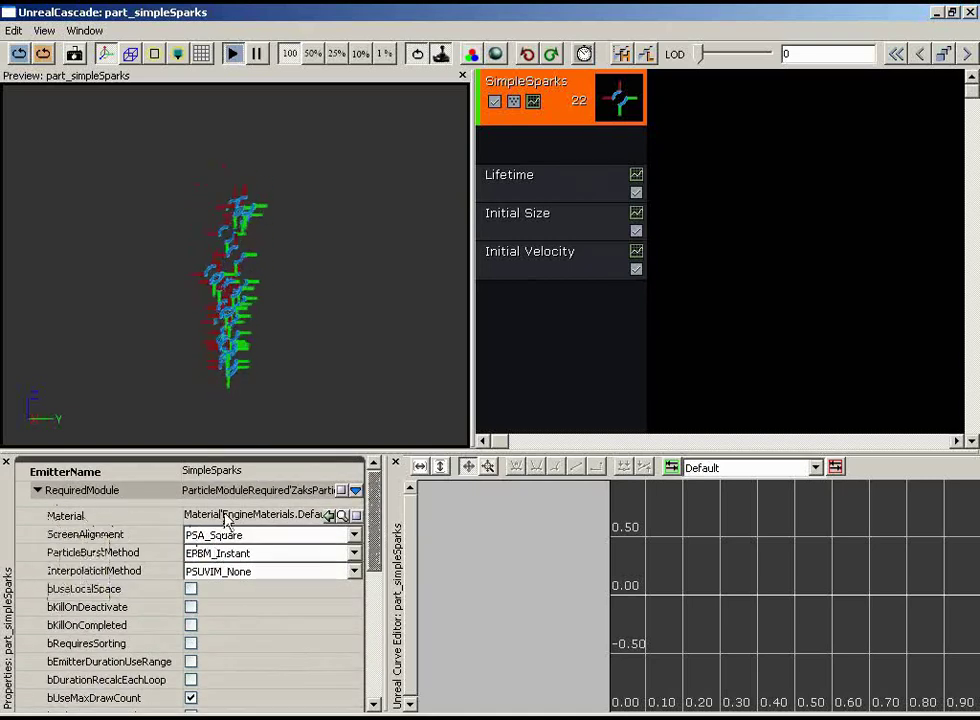
click(343, 516)
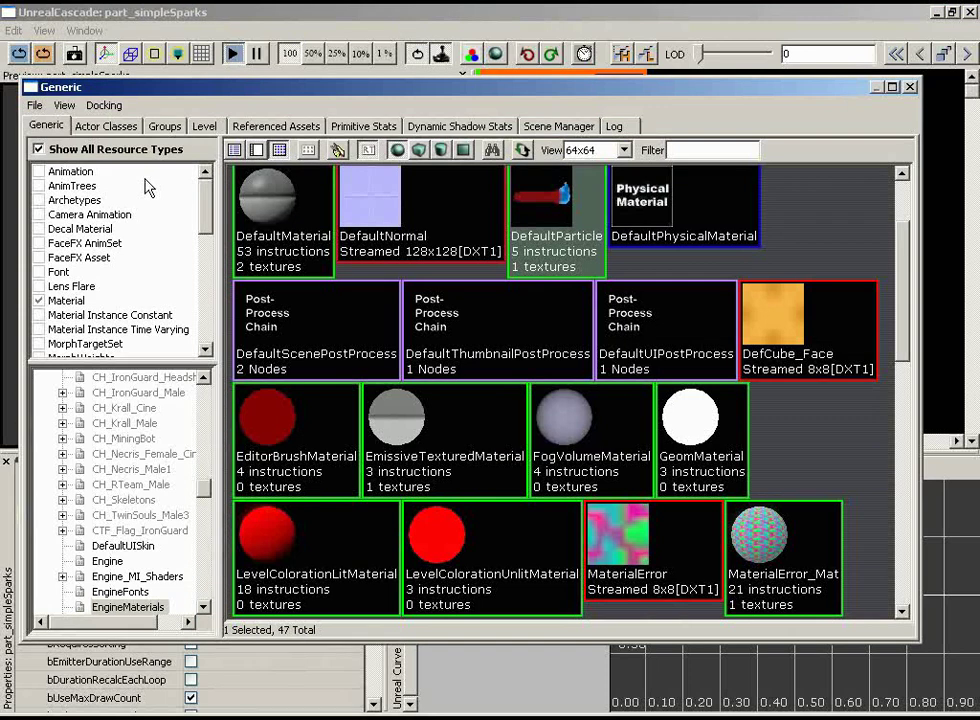
Load the Envy_Effects.upk package from the Effects folder into the Generic Browser
click(35, 106)
click(45, 143)
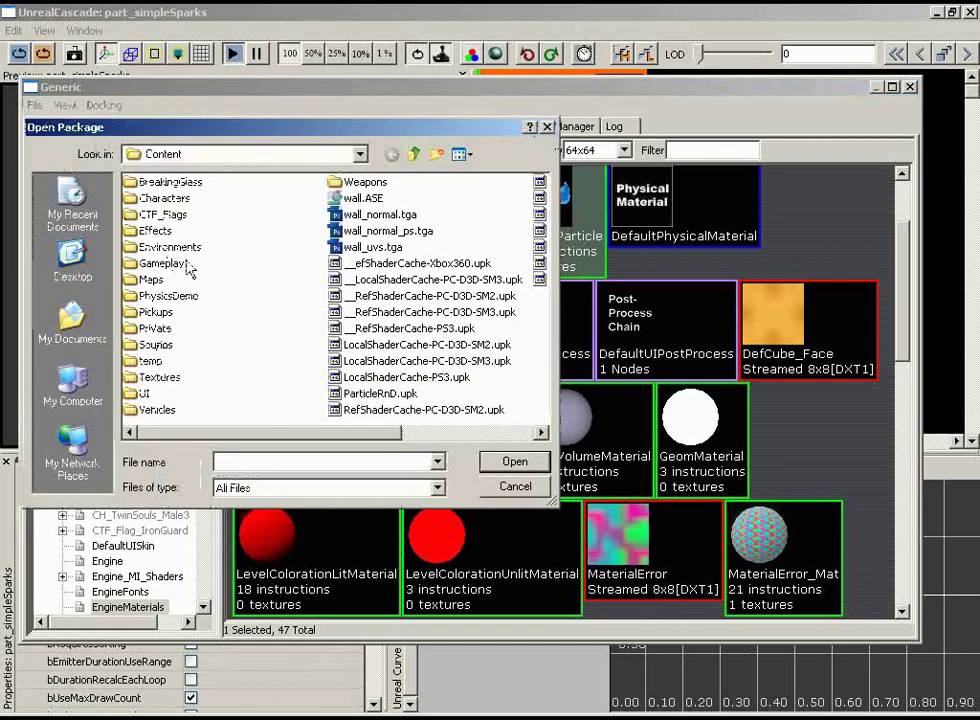
click(155, 231)
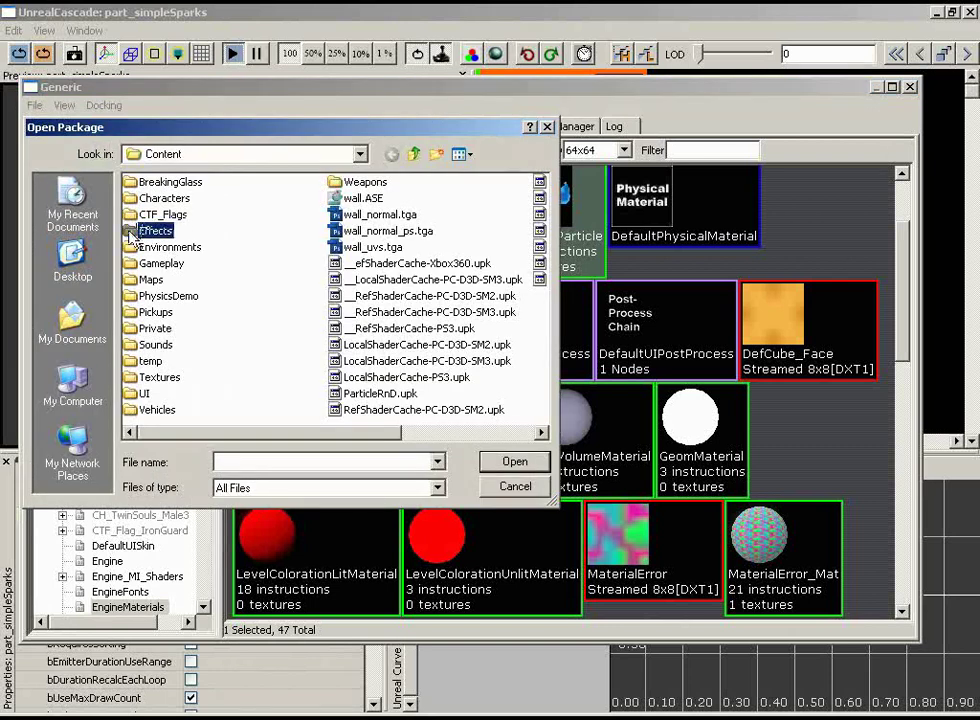
double_click(155, 231)
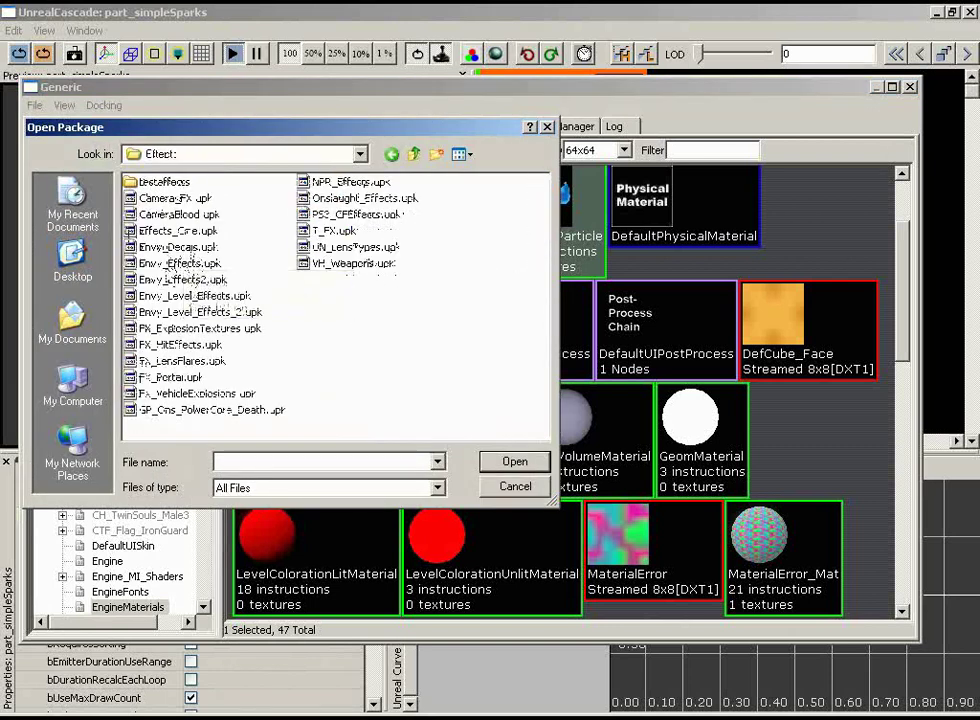
click(180, 263)
click(514, 462)
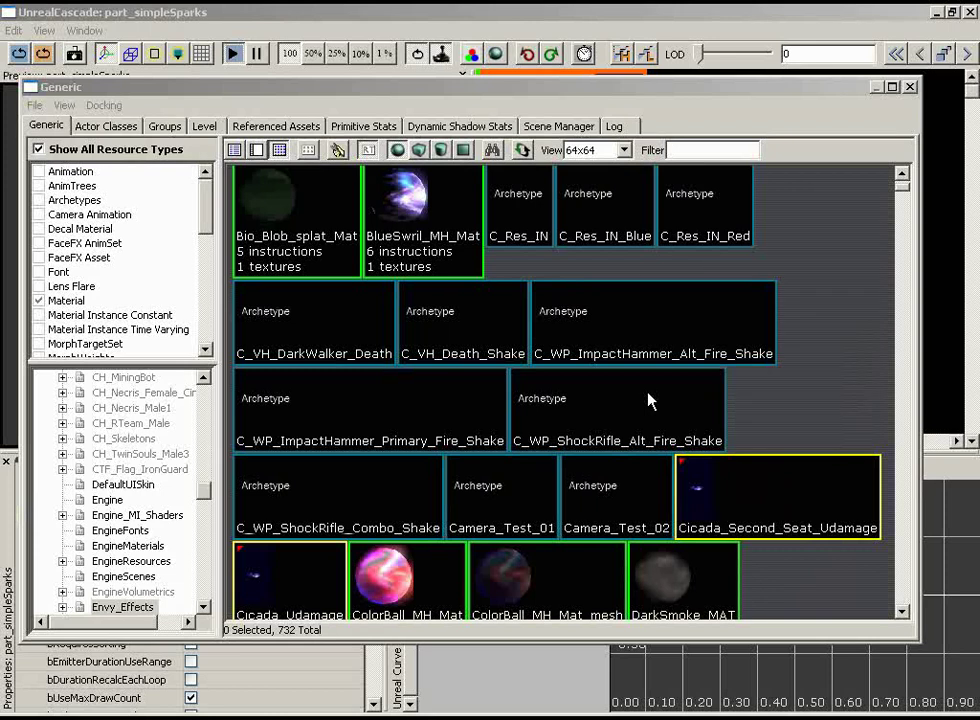
Filter assets by 'flare' and assign M_EFX_Particles_Flare01a as the SimpleSparks emitter material
click(720, 150)
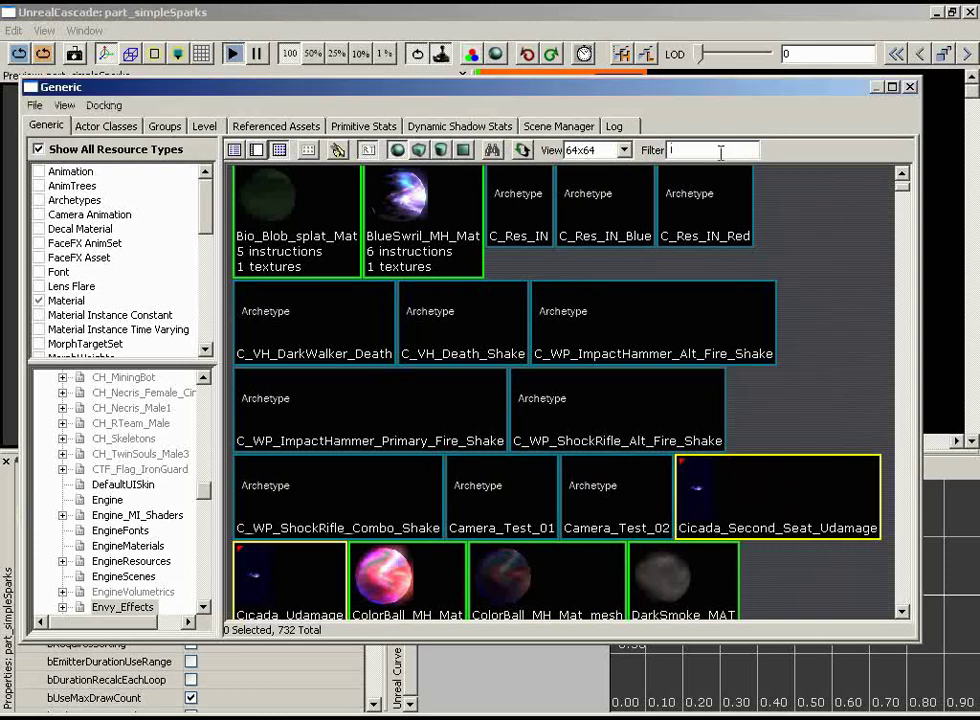
text(flare)
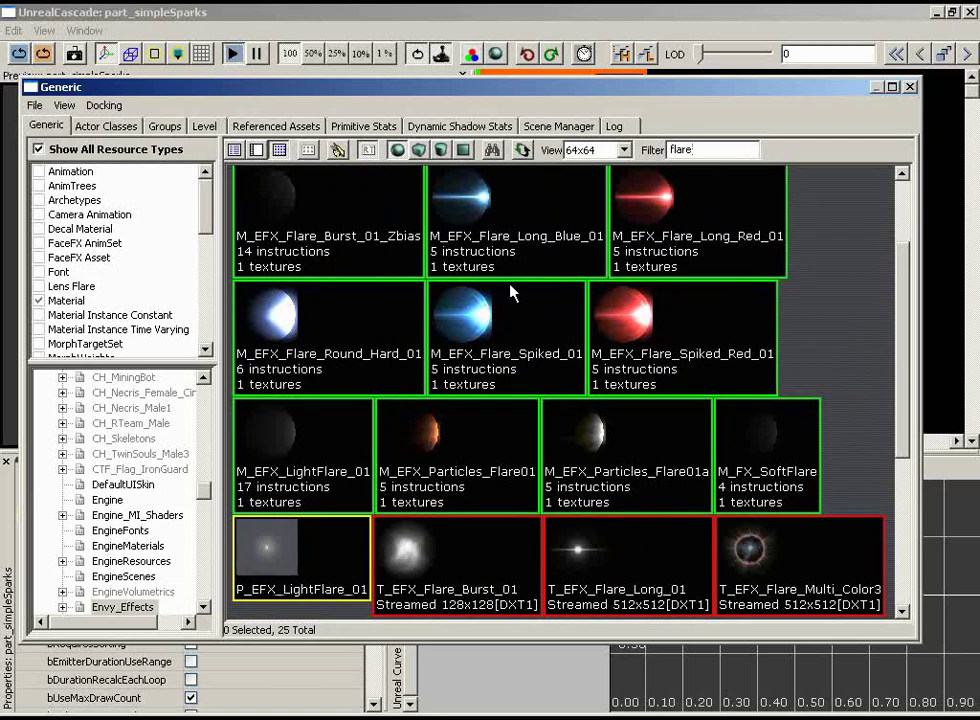
click(625, 458)
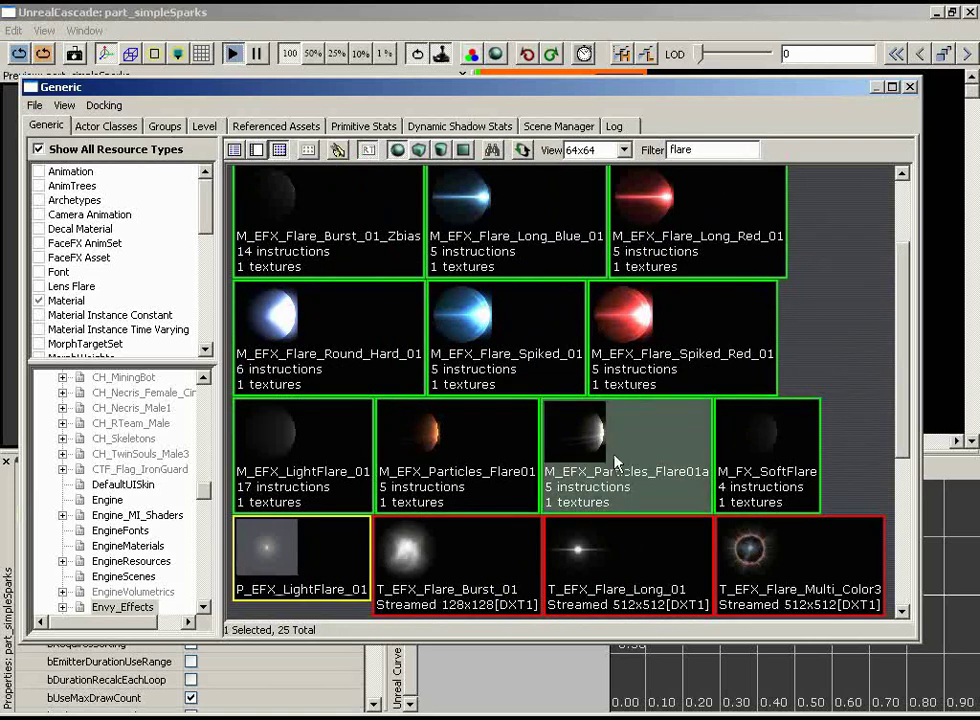
click(910, 87)
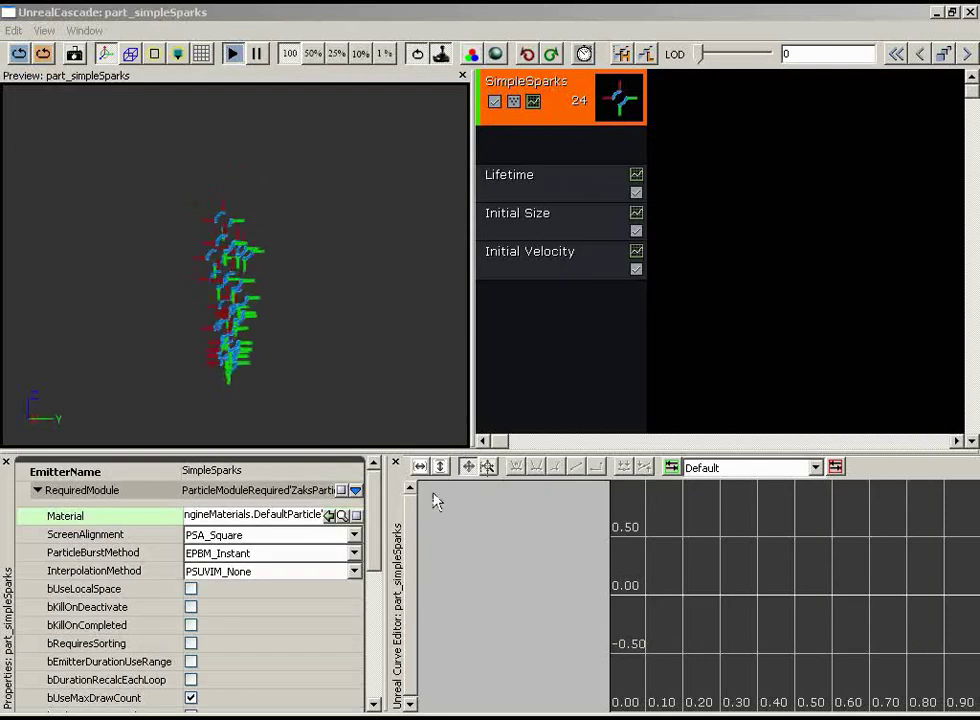
click(331, 518)
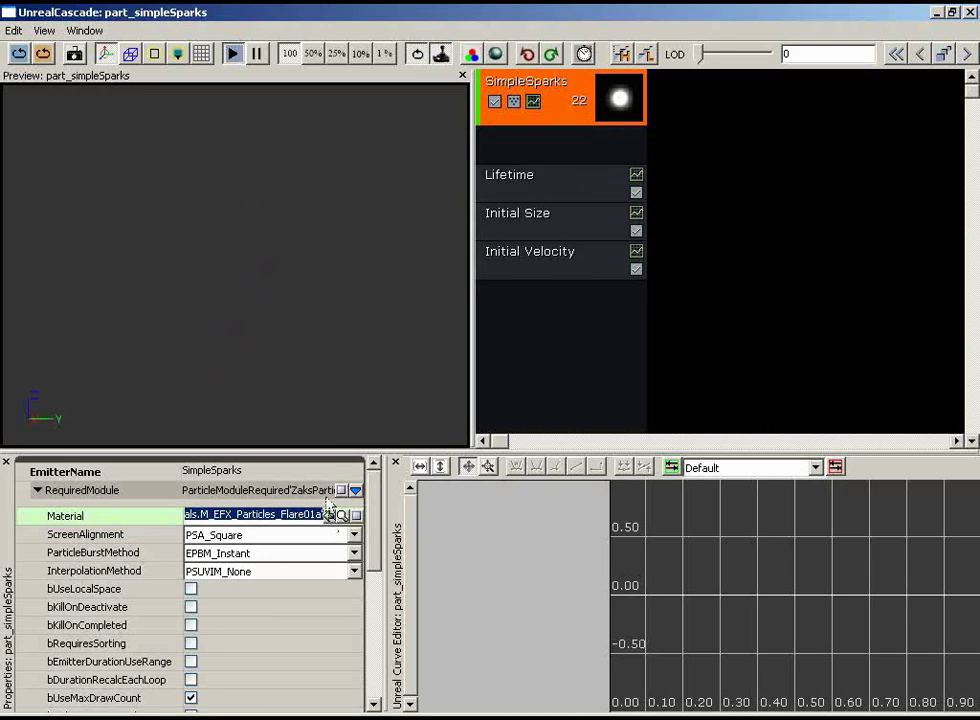
Close Cascade and reopen the Generic Browser from the main editor toolbar
click(969, 12)
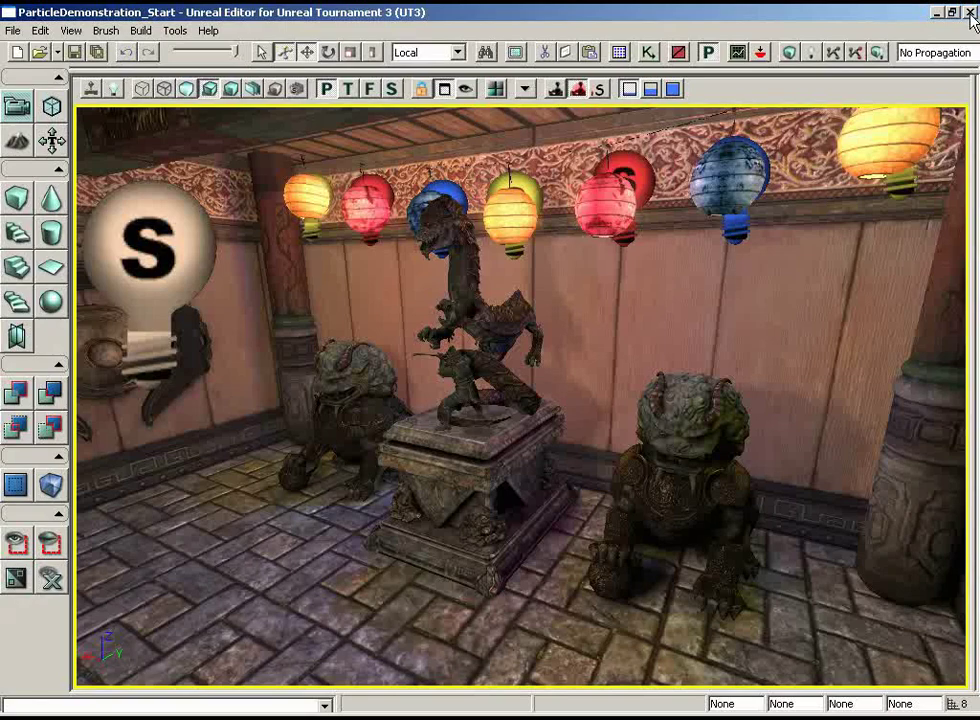
click(619, 52)
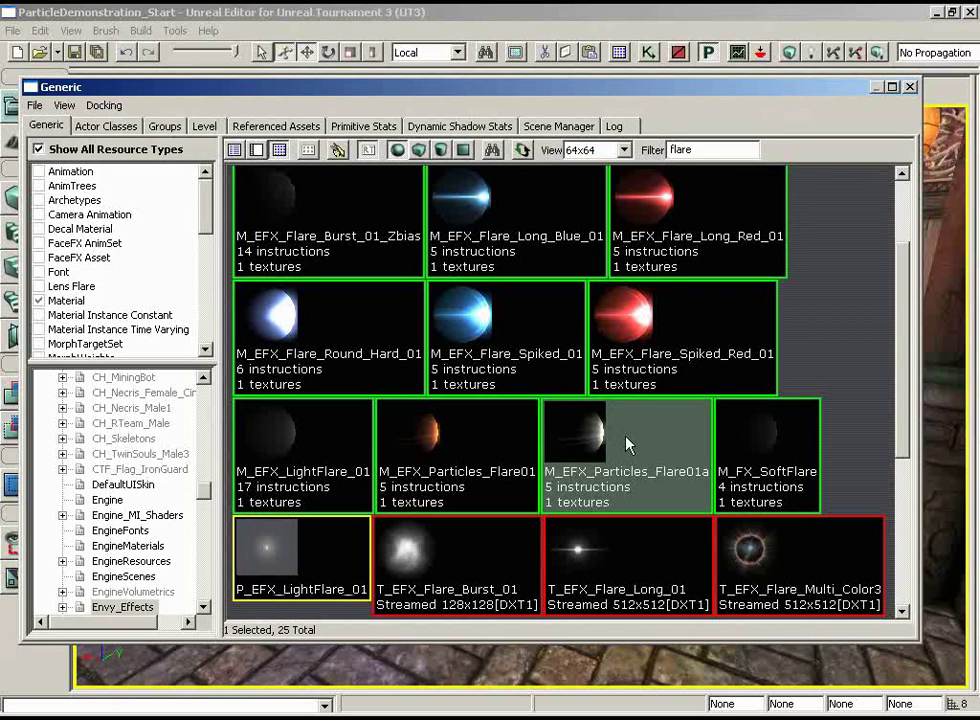
double_click(629, 445)
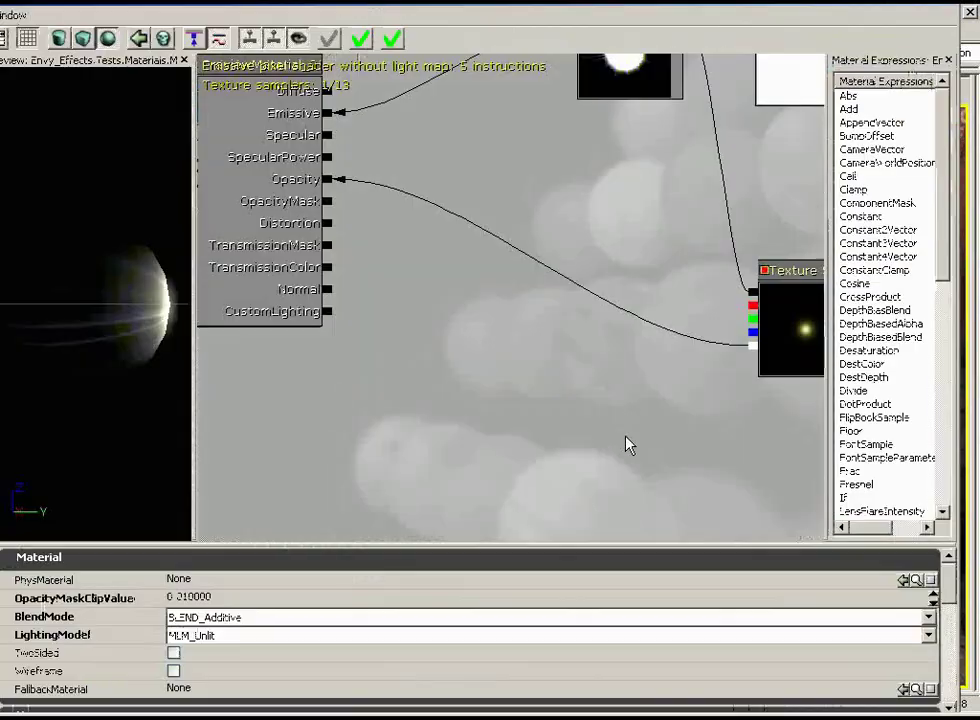
drag(657, 385, 827, 149)
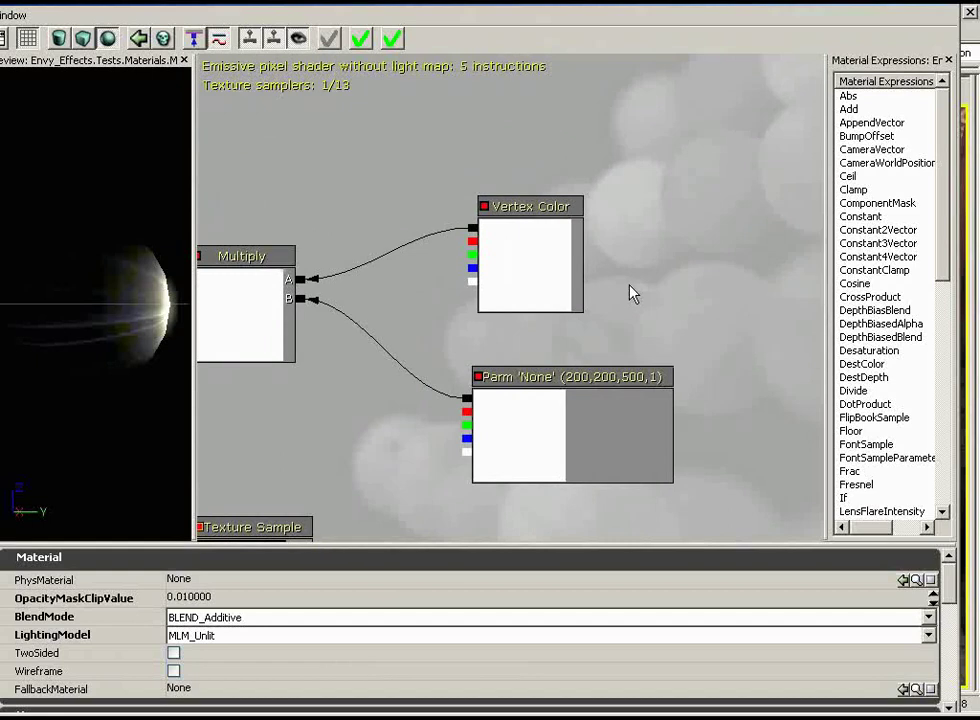
click(543, 263)
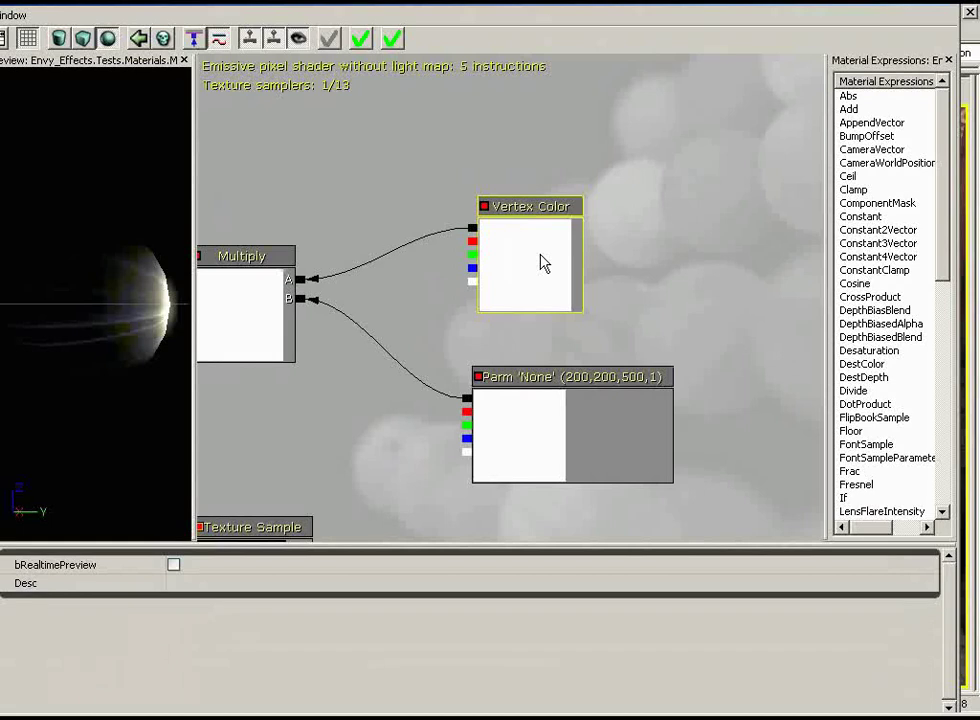
drag(470, 313, 135, 290)
click(968, 12)
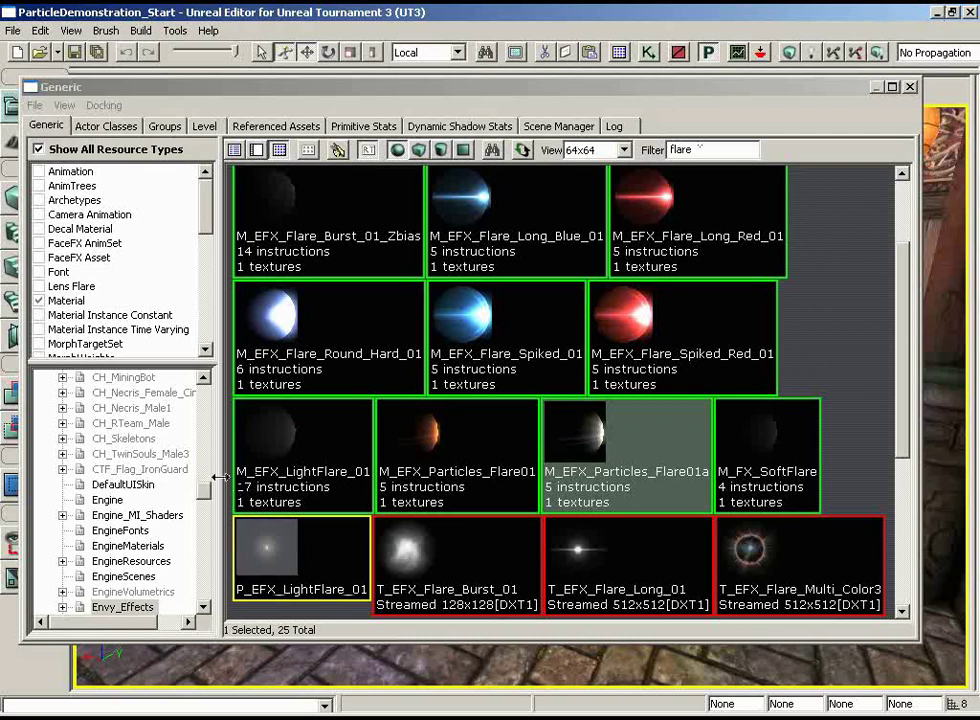
Clear the 'flare' filter and reopen part_simpleSparks from the ZaksParticles package in Cascade
scroll(167, 380, down, 20)
click(125, 607)
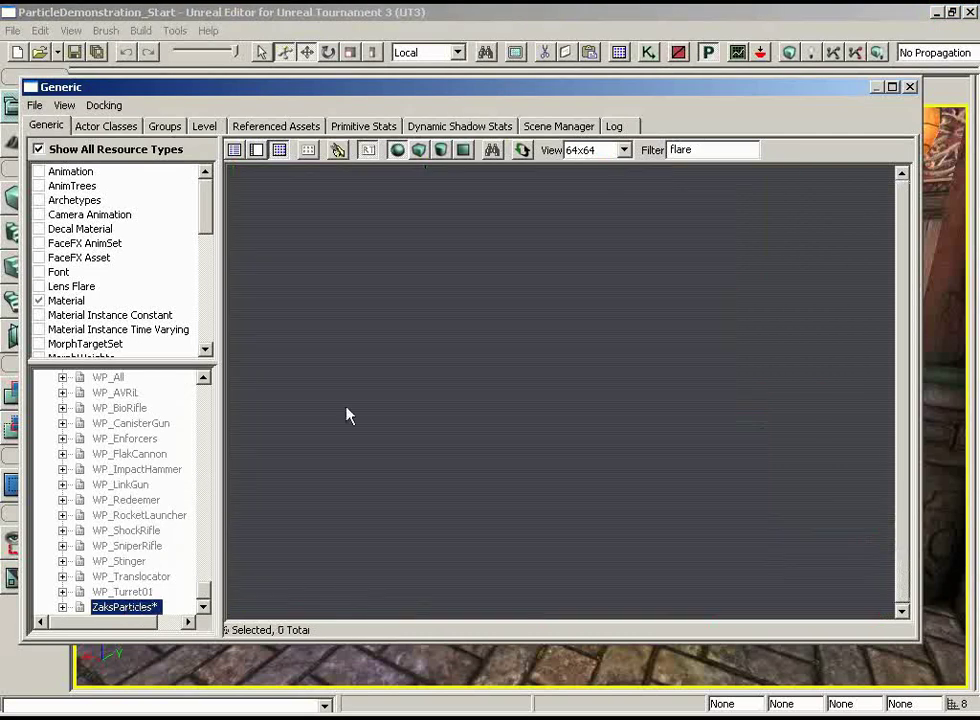
click(519, 352)
drag(709, 149, 652, 151)
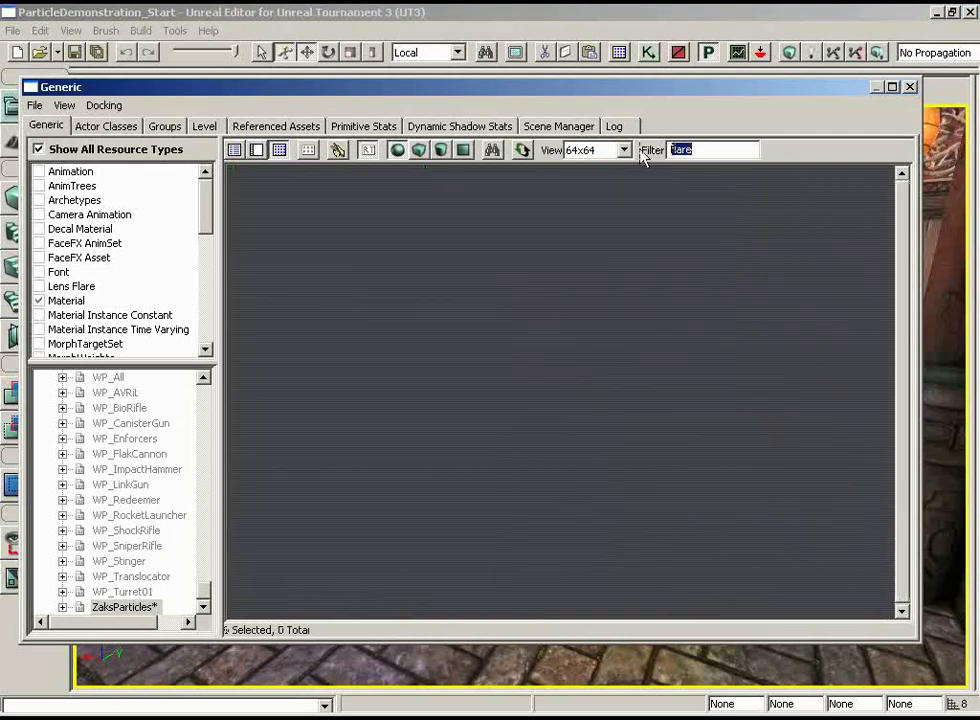
key(BackSpace)
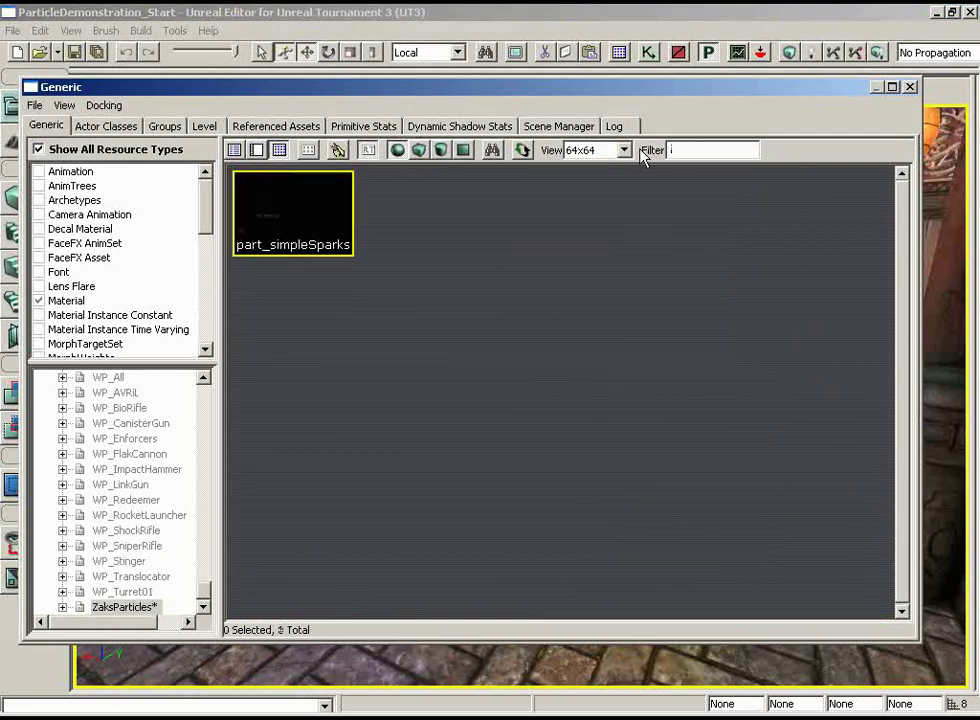
double_click(315, 202)
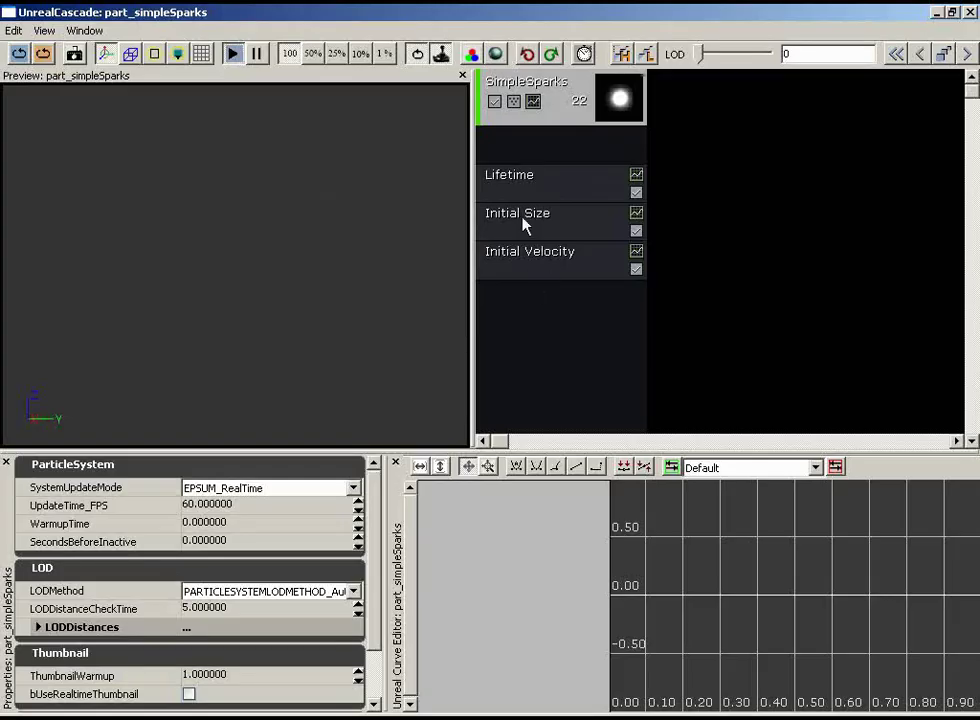